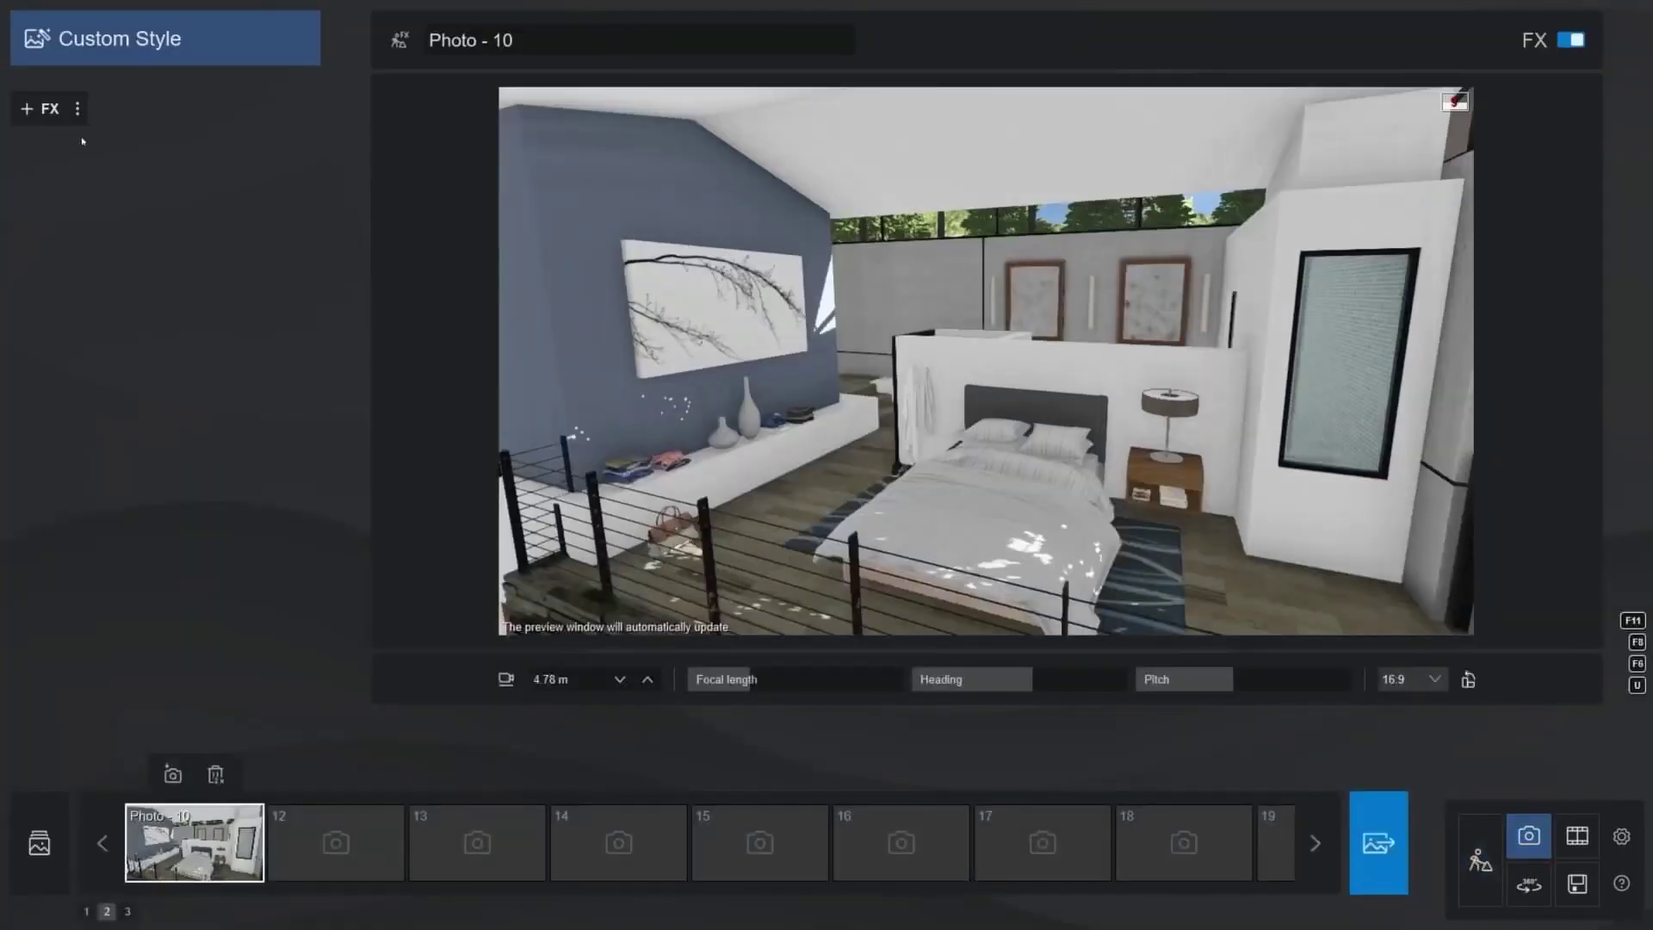
Add the Ray tracing v0.9 effect and refresh the living-room preview as a ray-traced render
left_click(48, 106)
left_click(892, 660)
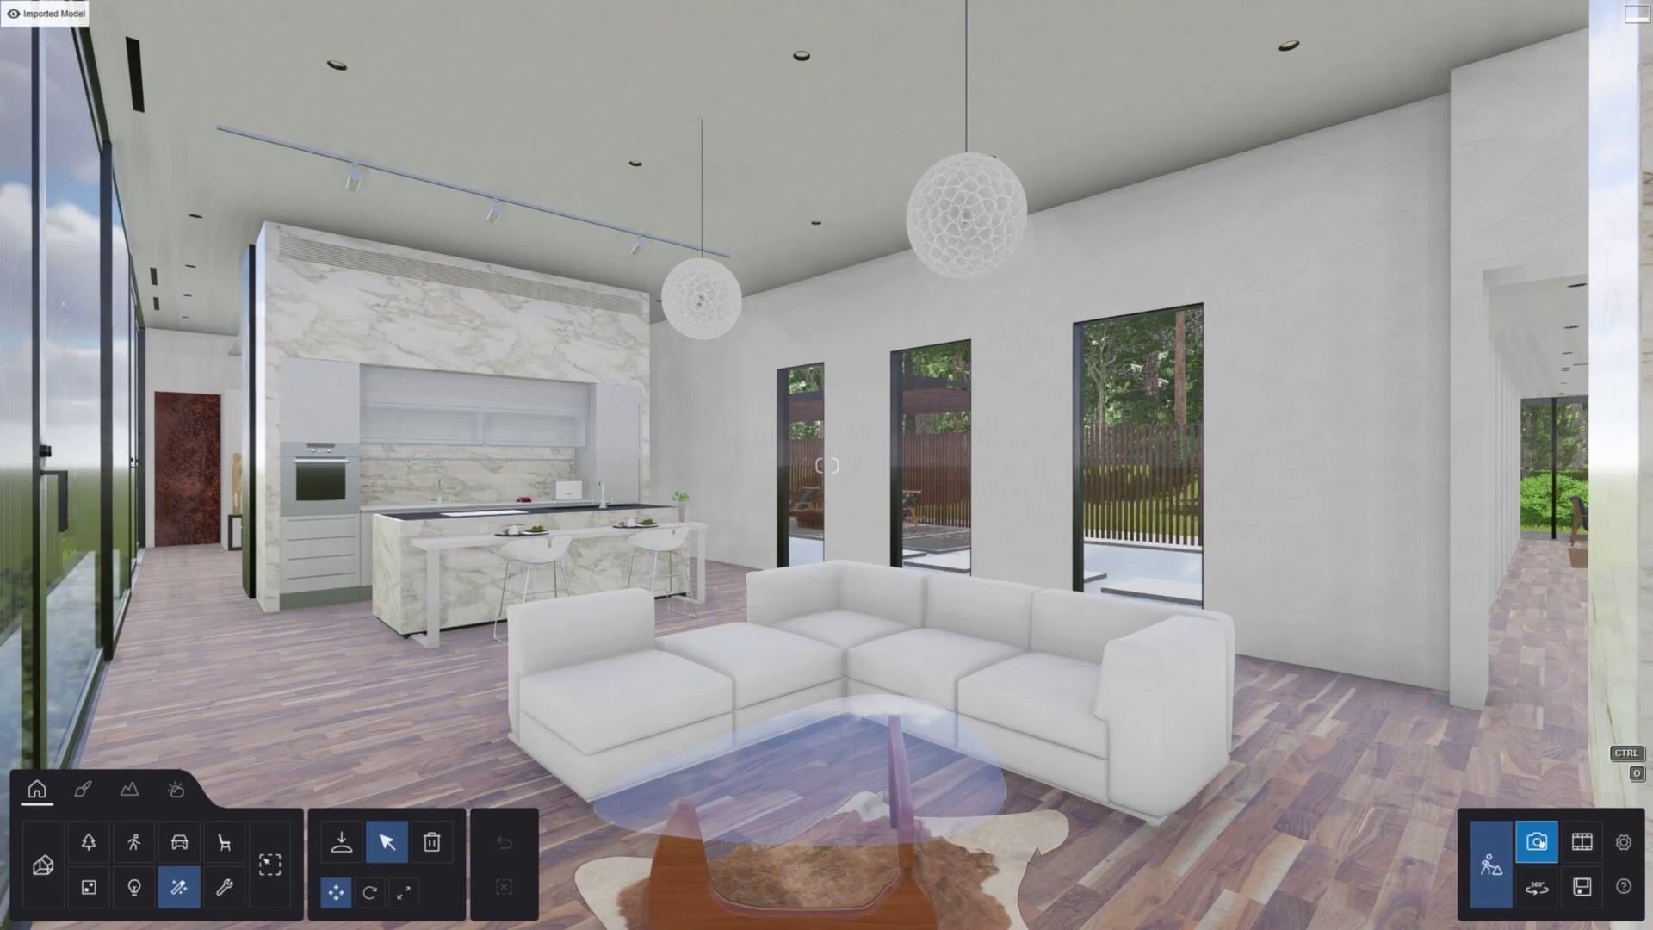
left_click(1536, 840)
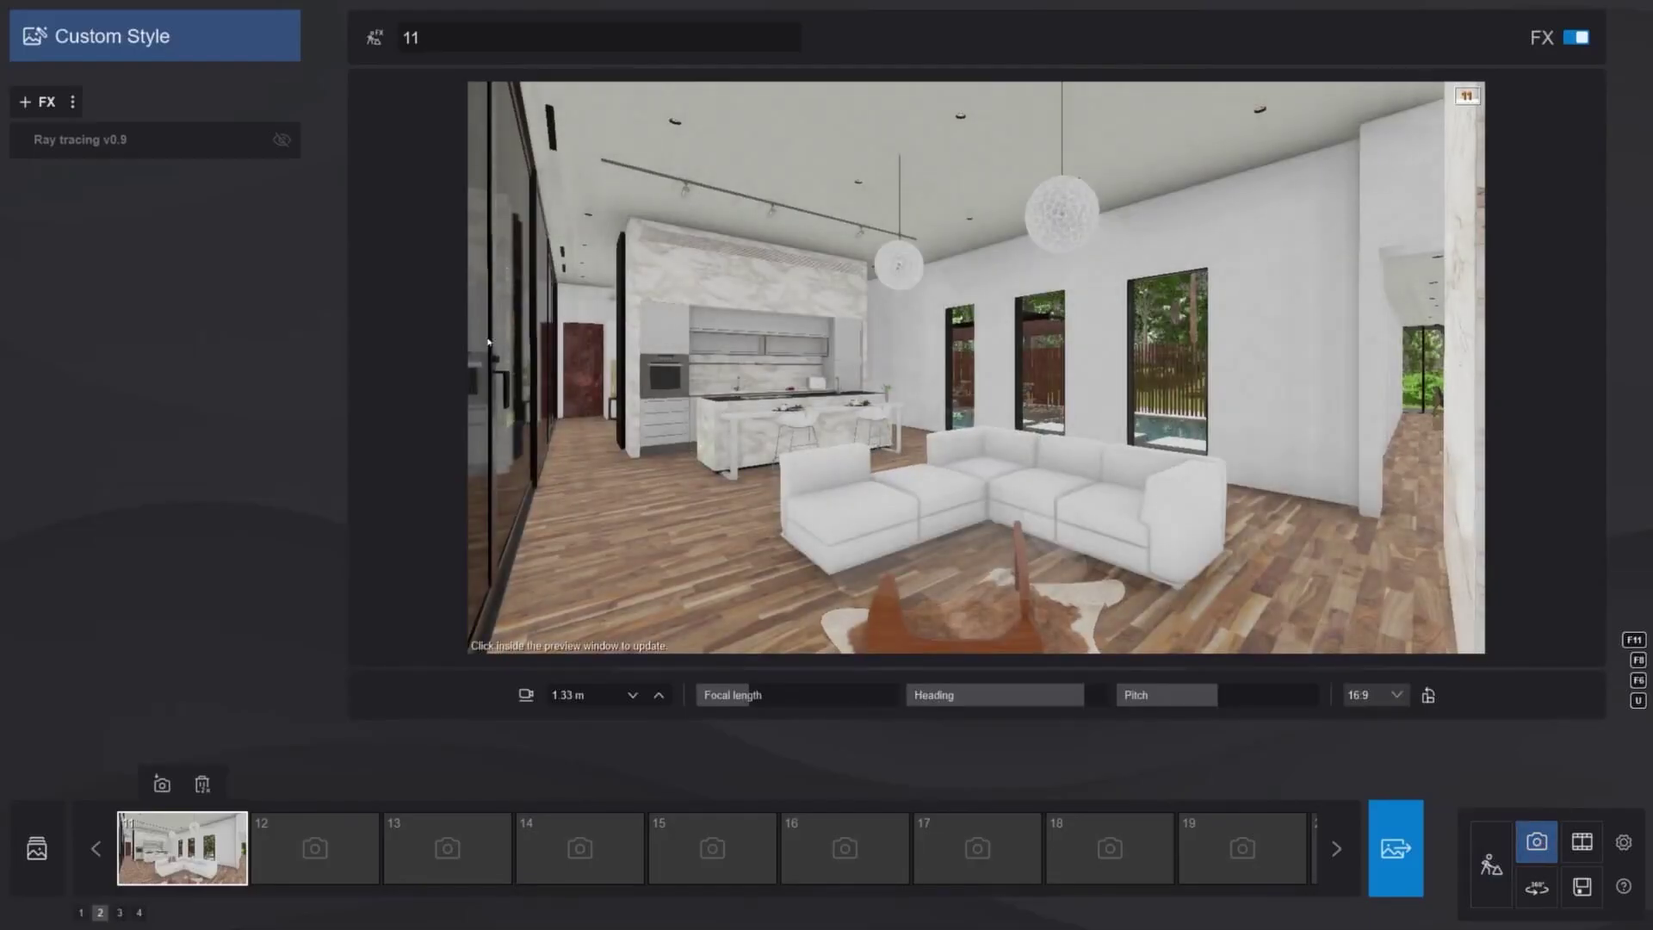
left_click(491, 210)
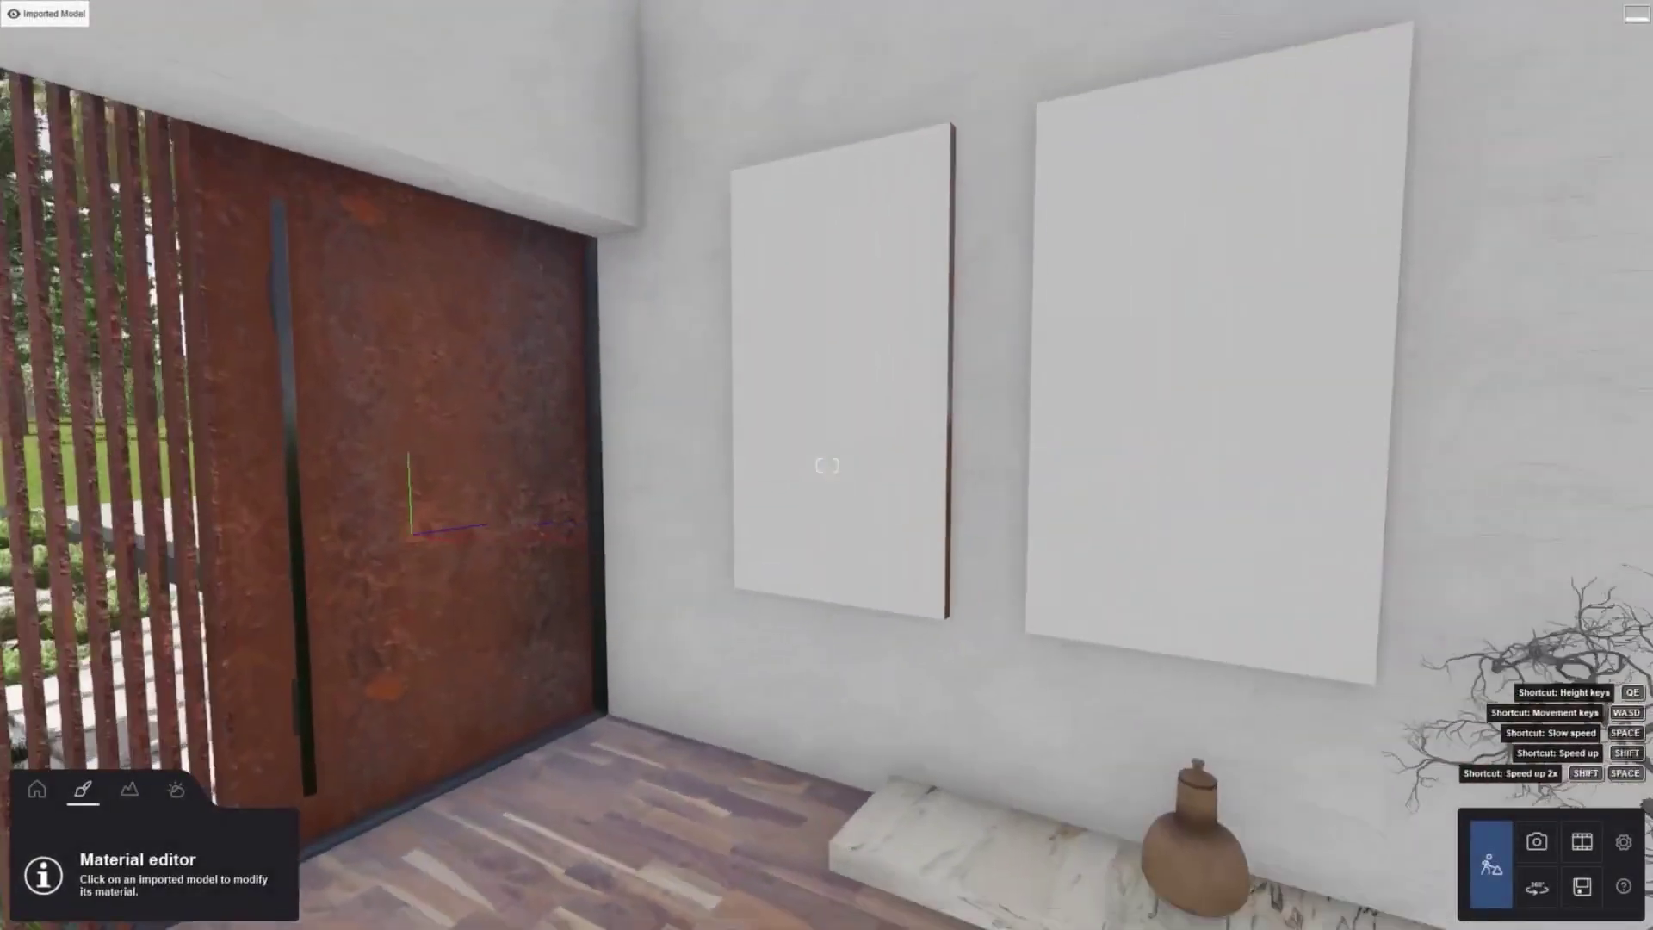
Set the wall painting's Metalness to 200% and lower its Roughness to about 66%
left_click(832, 467)
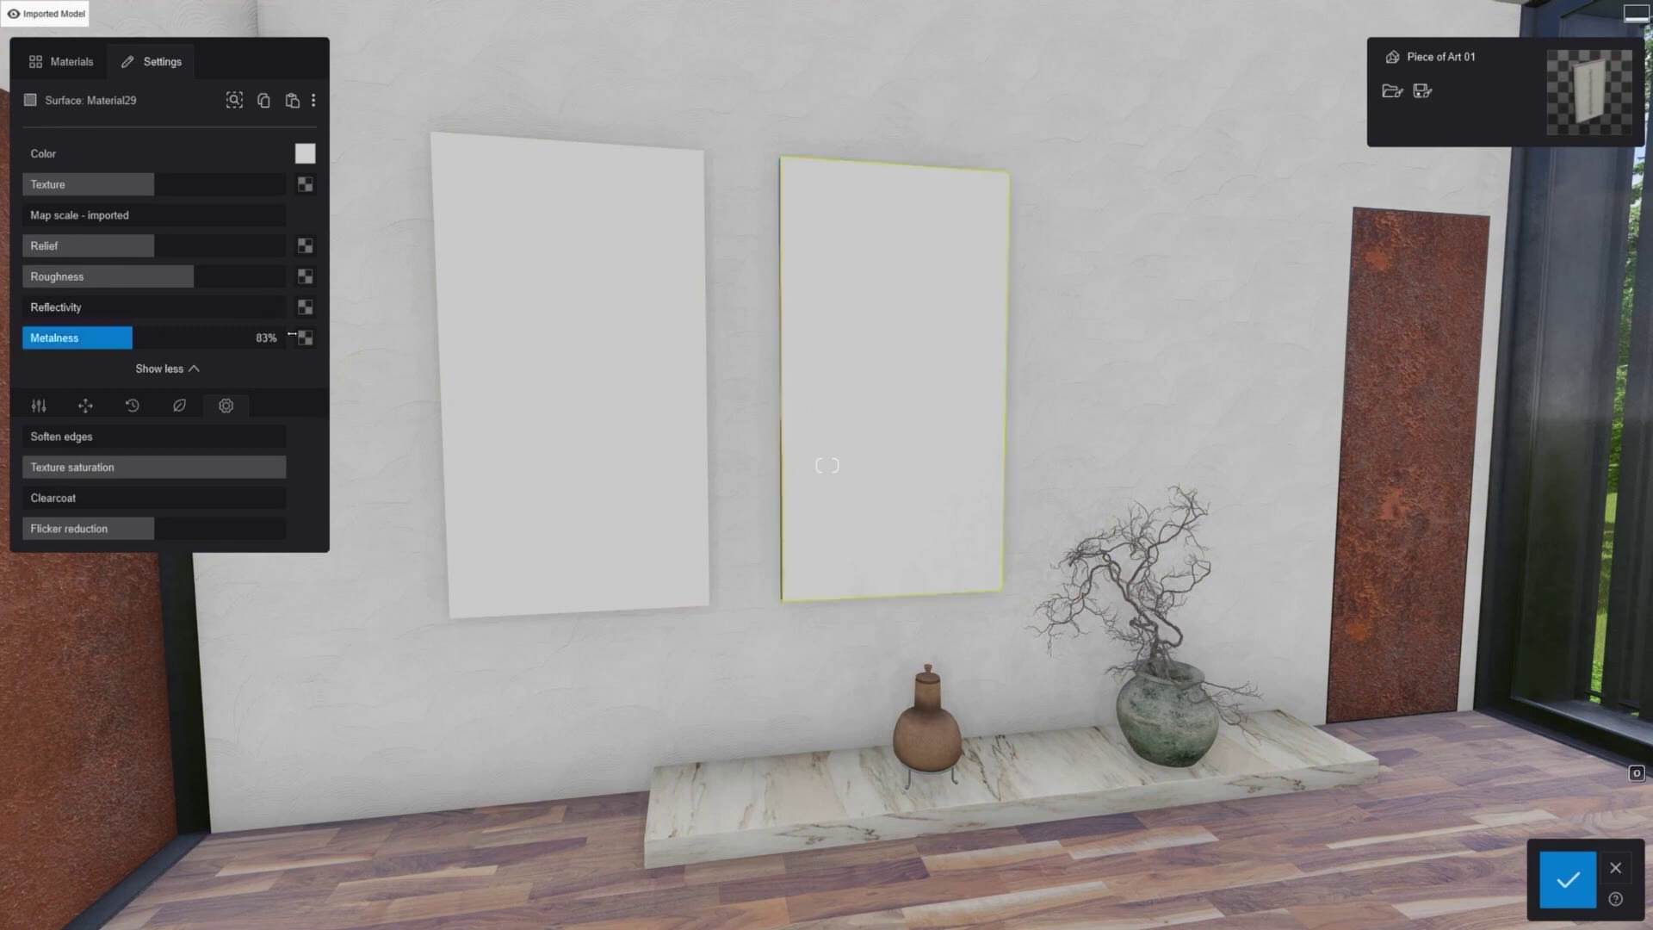
left_click_drag(292, 334, 498, 334)
left_click_drag(172, 279, 8, 282)
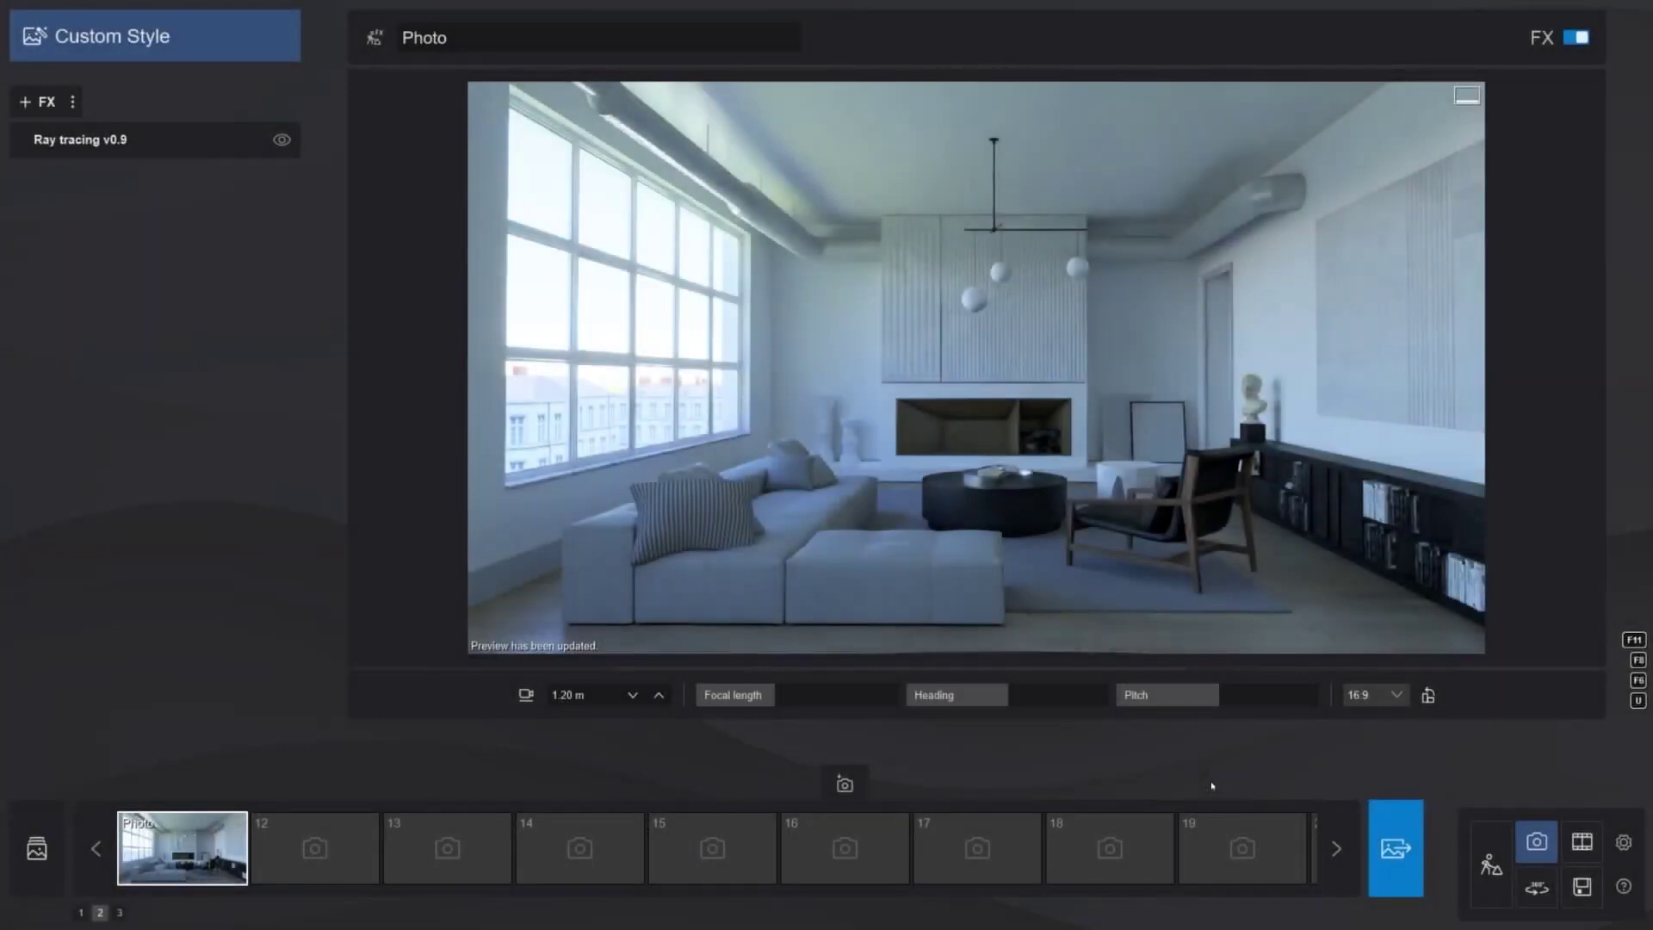
Add the Sun photo effect and push its brightness slider near maximum
left_click(39, 101)
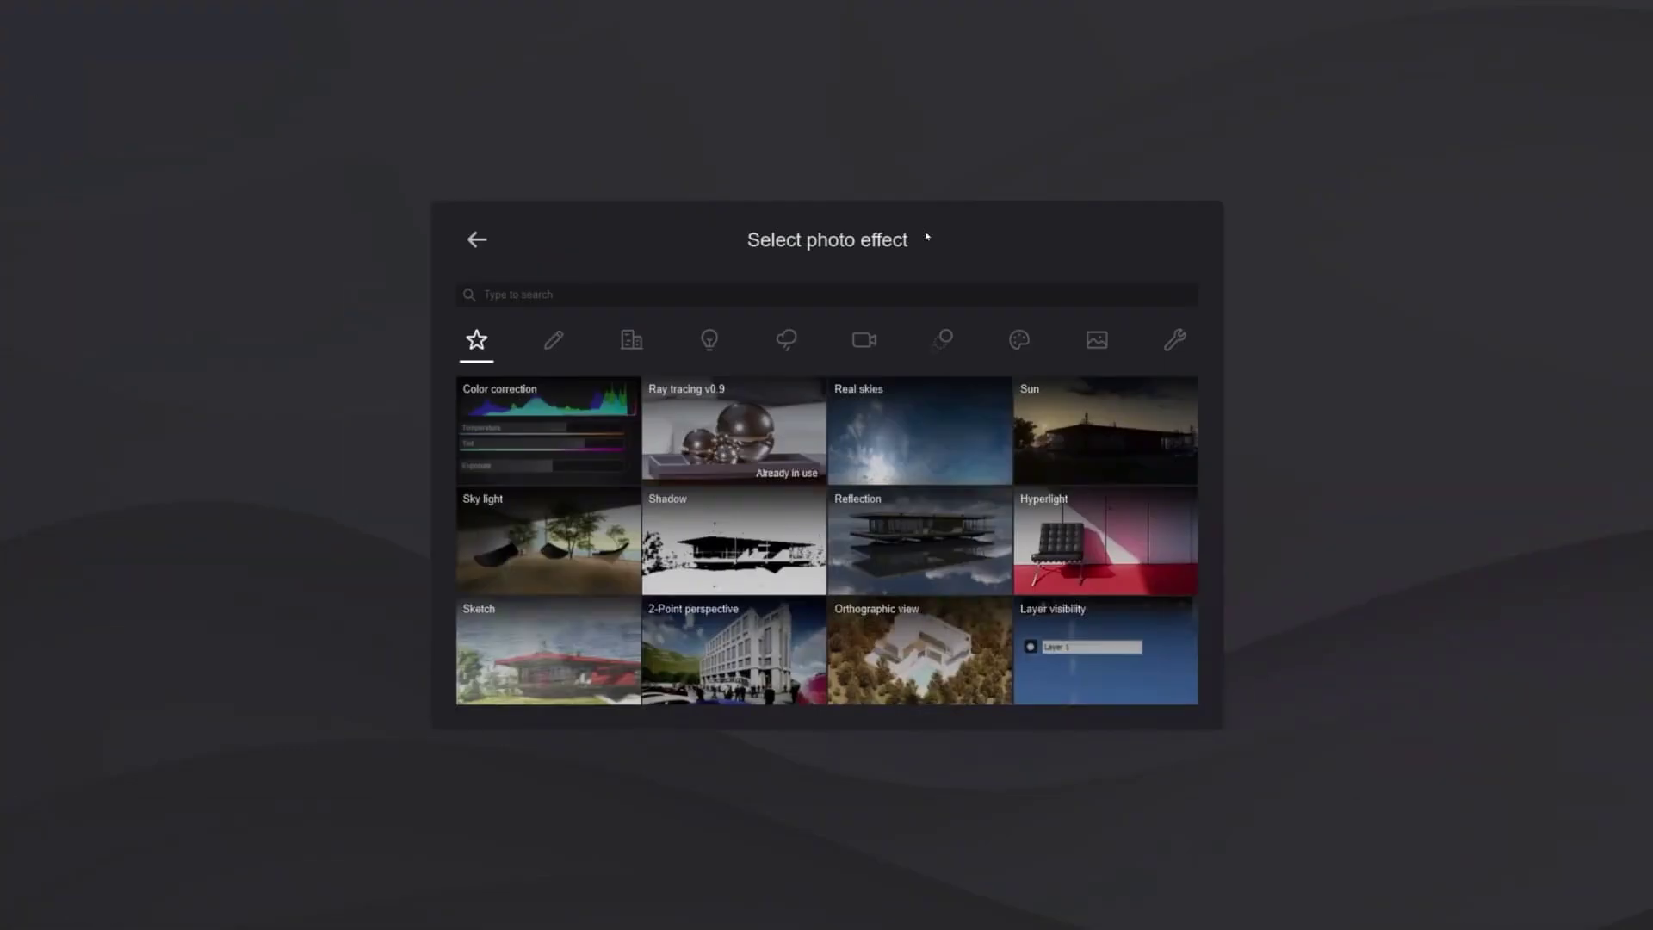
left_click(1141, 435)
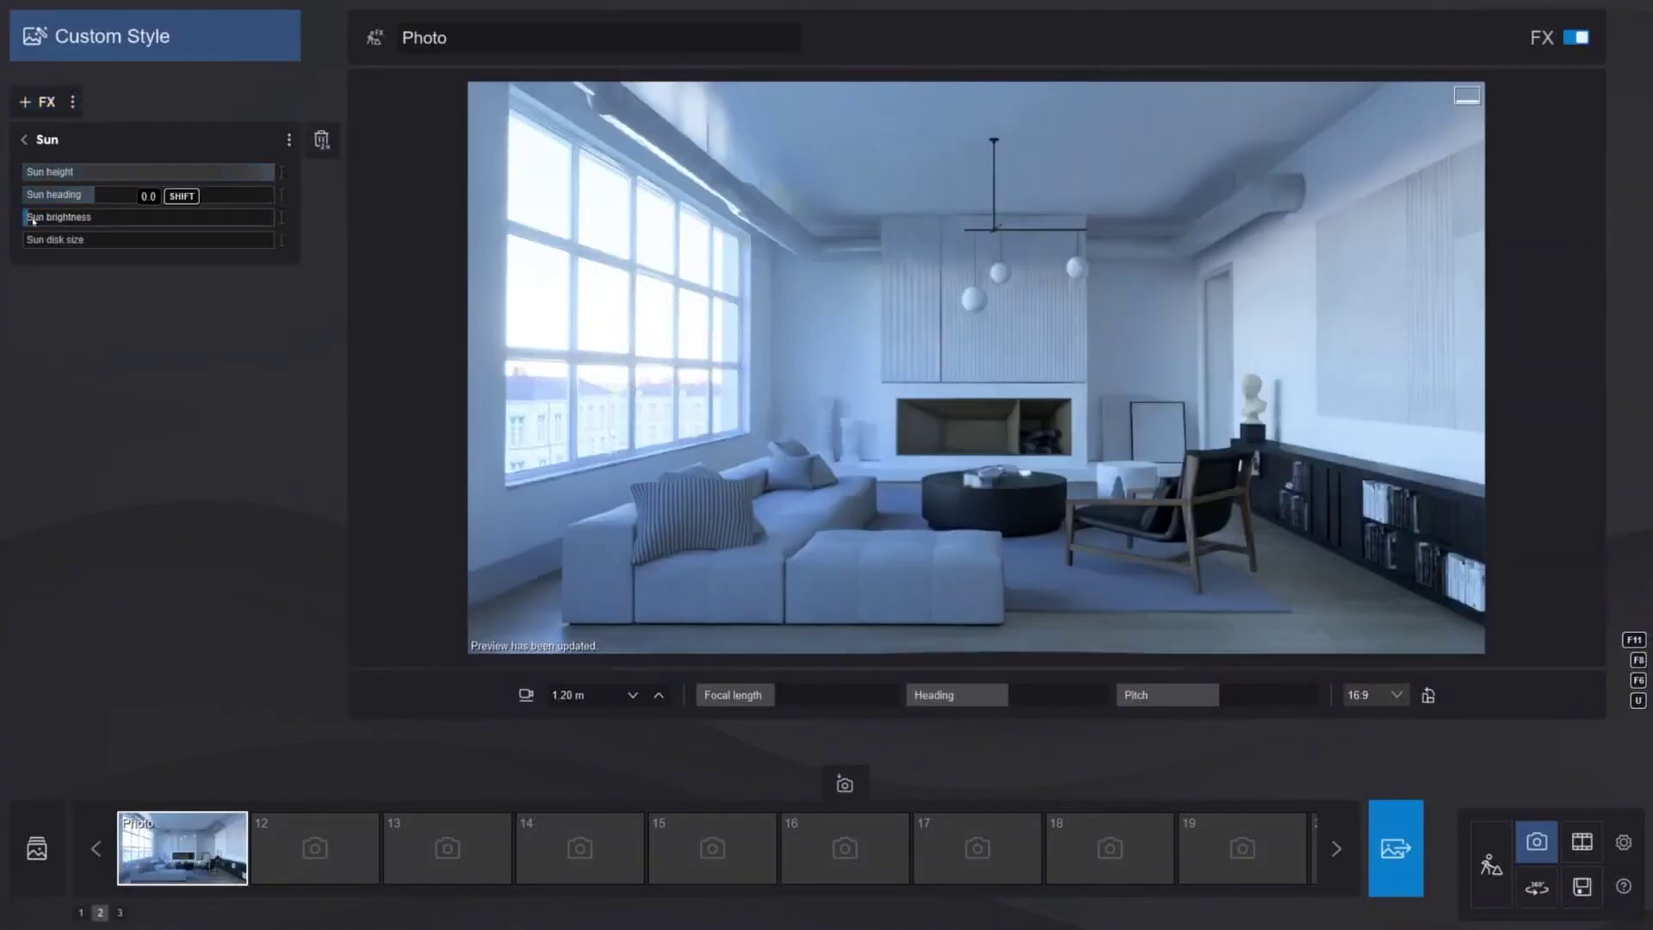
left_click_drag(32, 220, 269, 217)
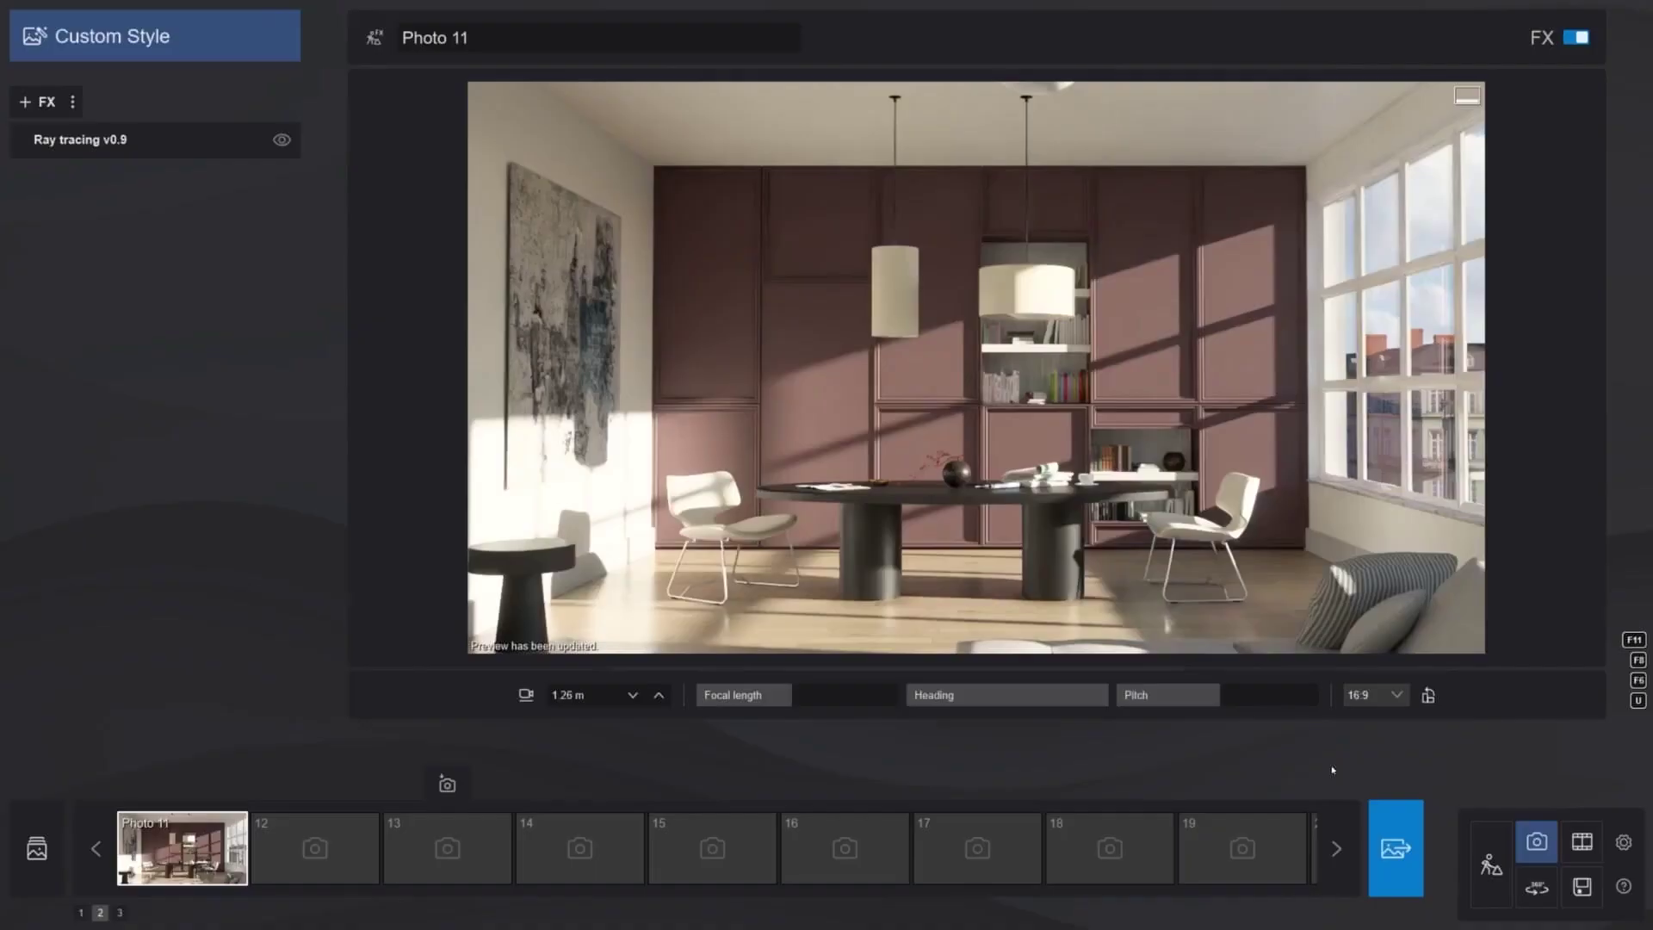
Add the Sky and clouds effect from the weather/sky photo effects
left_click(28, 100)
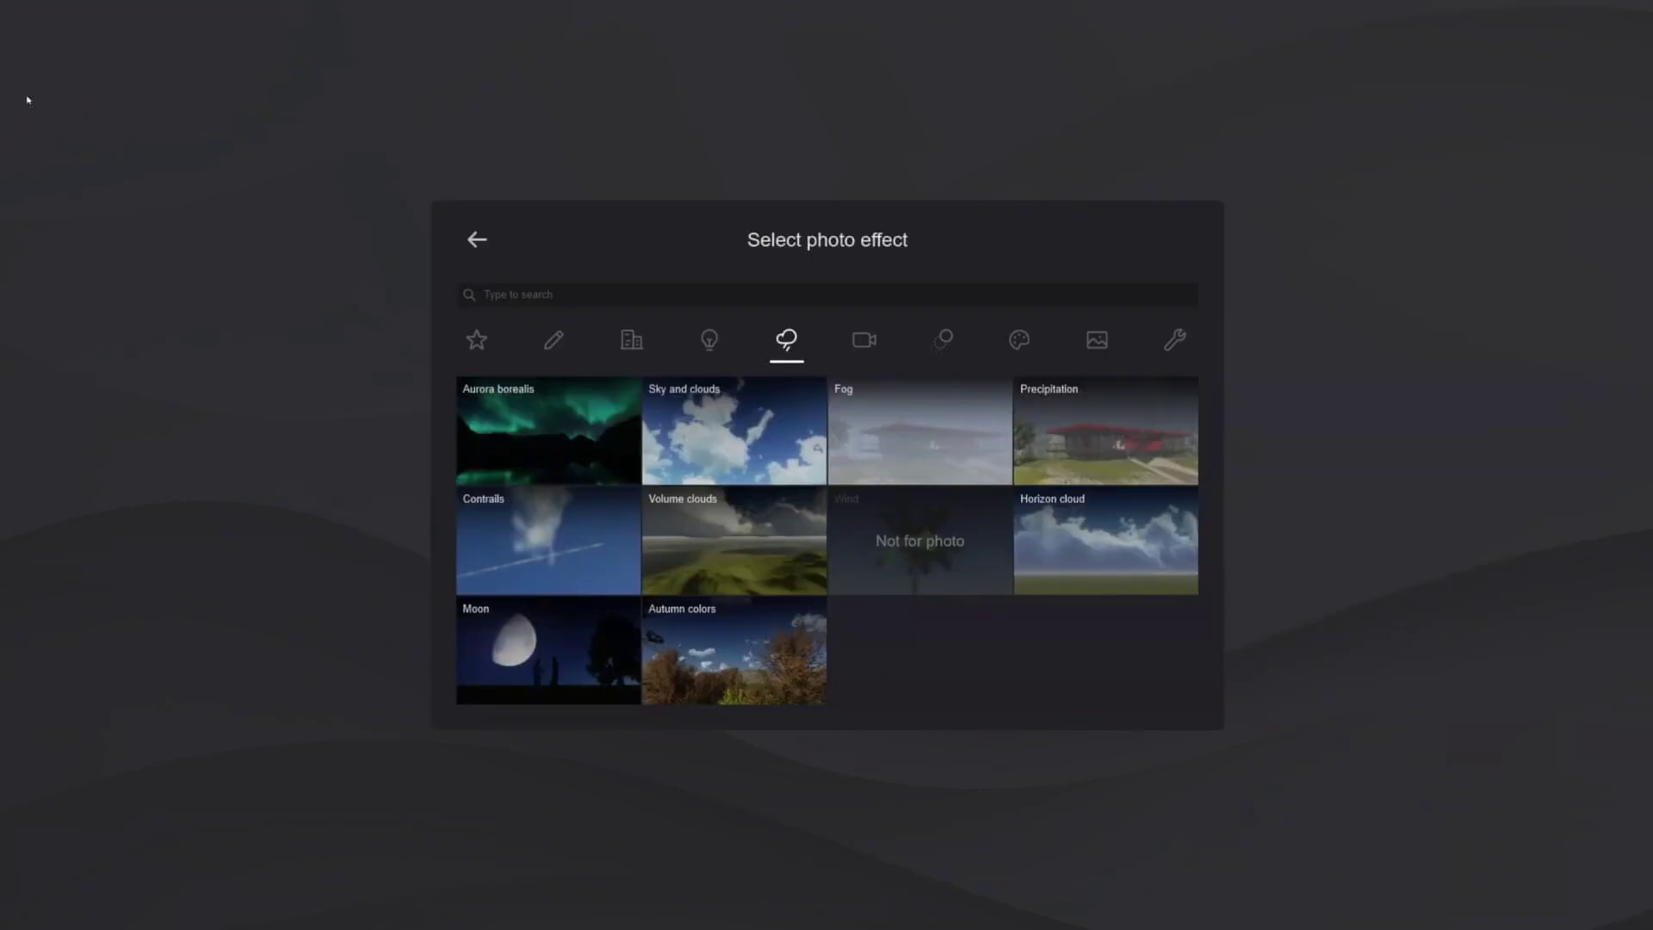
left_click(705, 427)
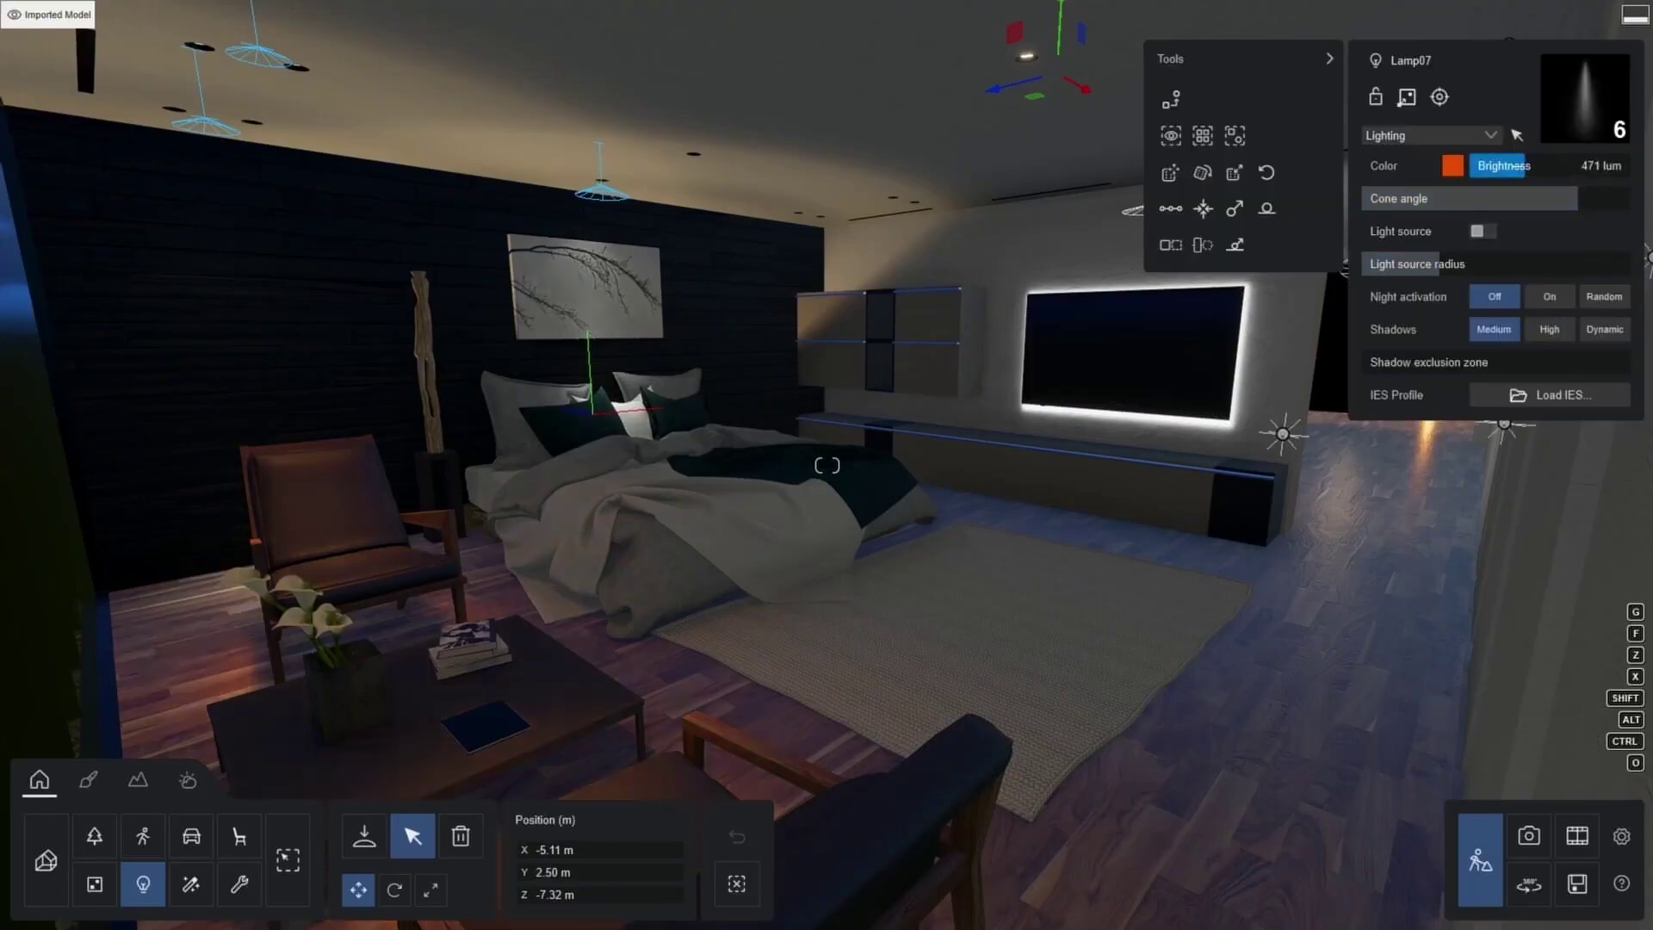
Raise Lamp07 to 4160 lum and brighten the Area Light behind the TV
left_click_drag(1558, 165, 1548, 165)
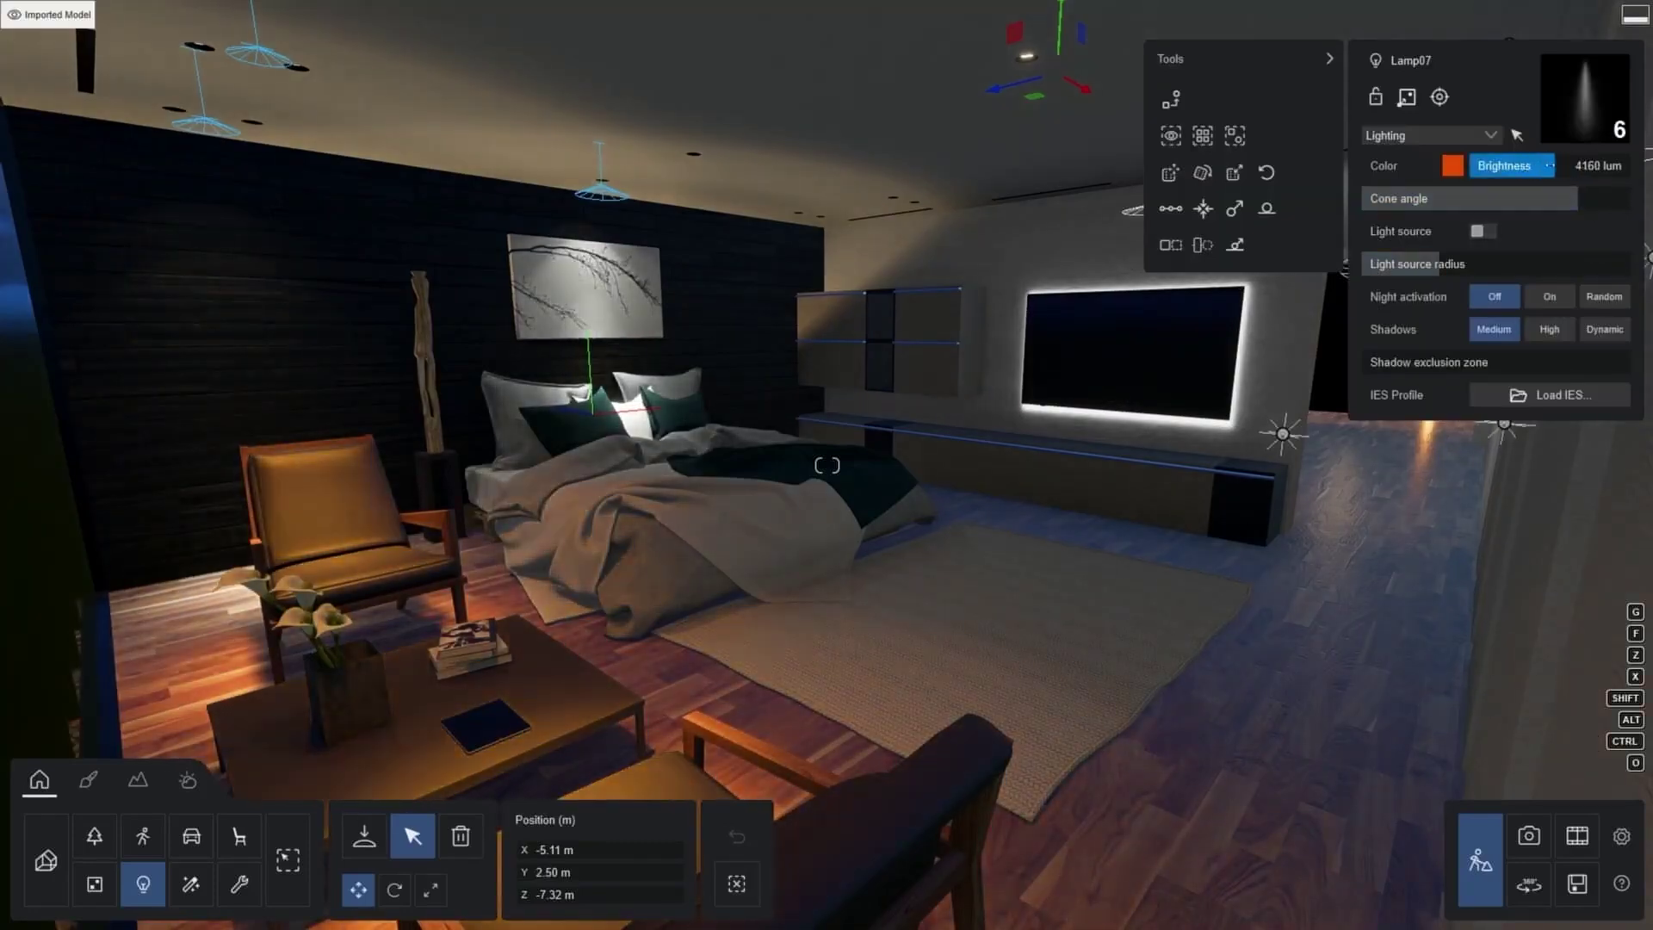
left_click(1121, 355)
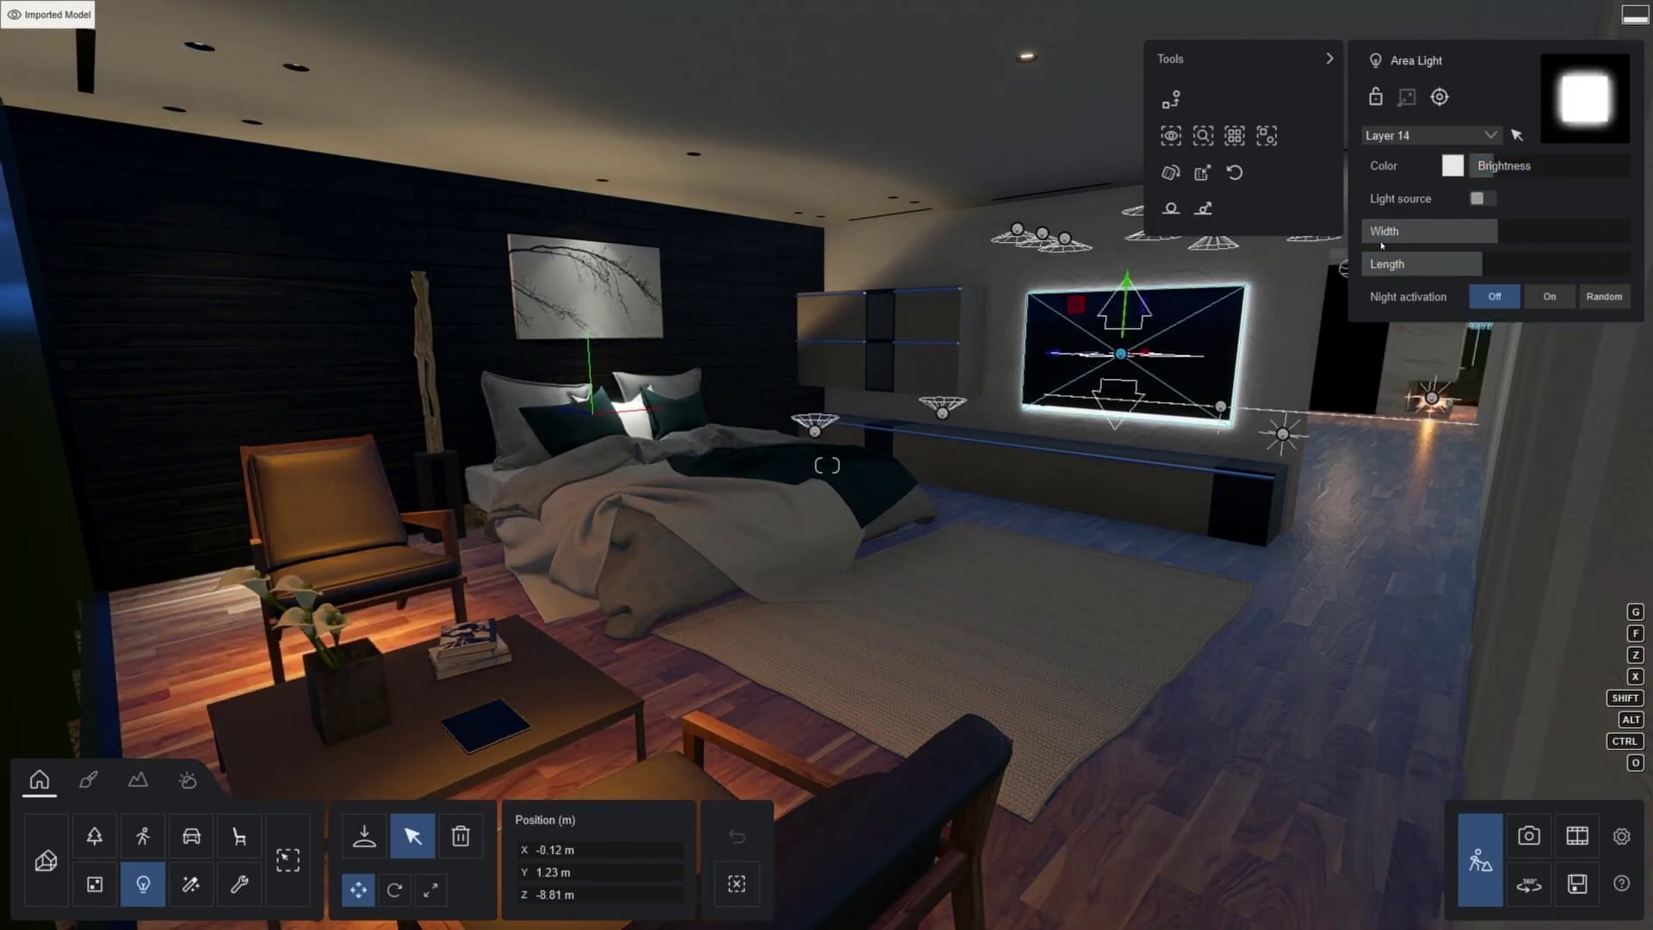
left_click_drag(1519, 165, 1550, 165)
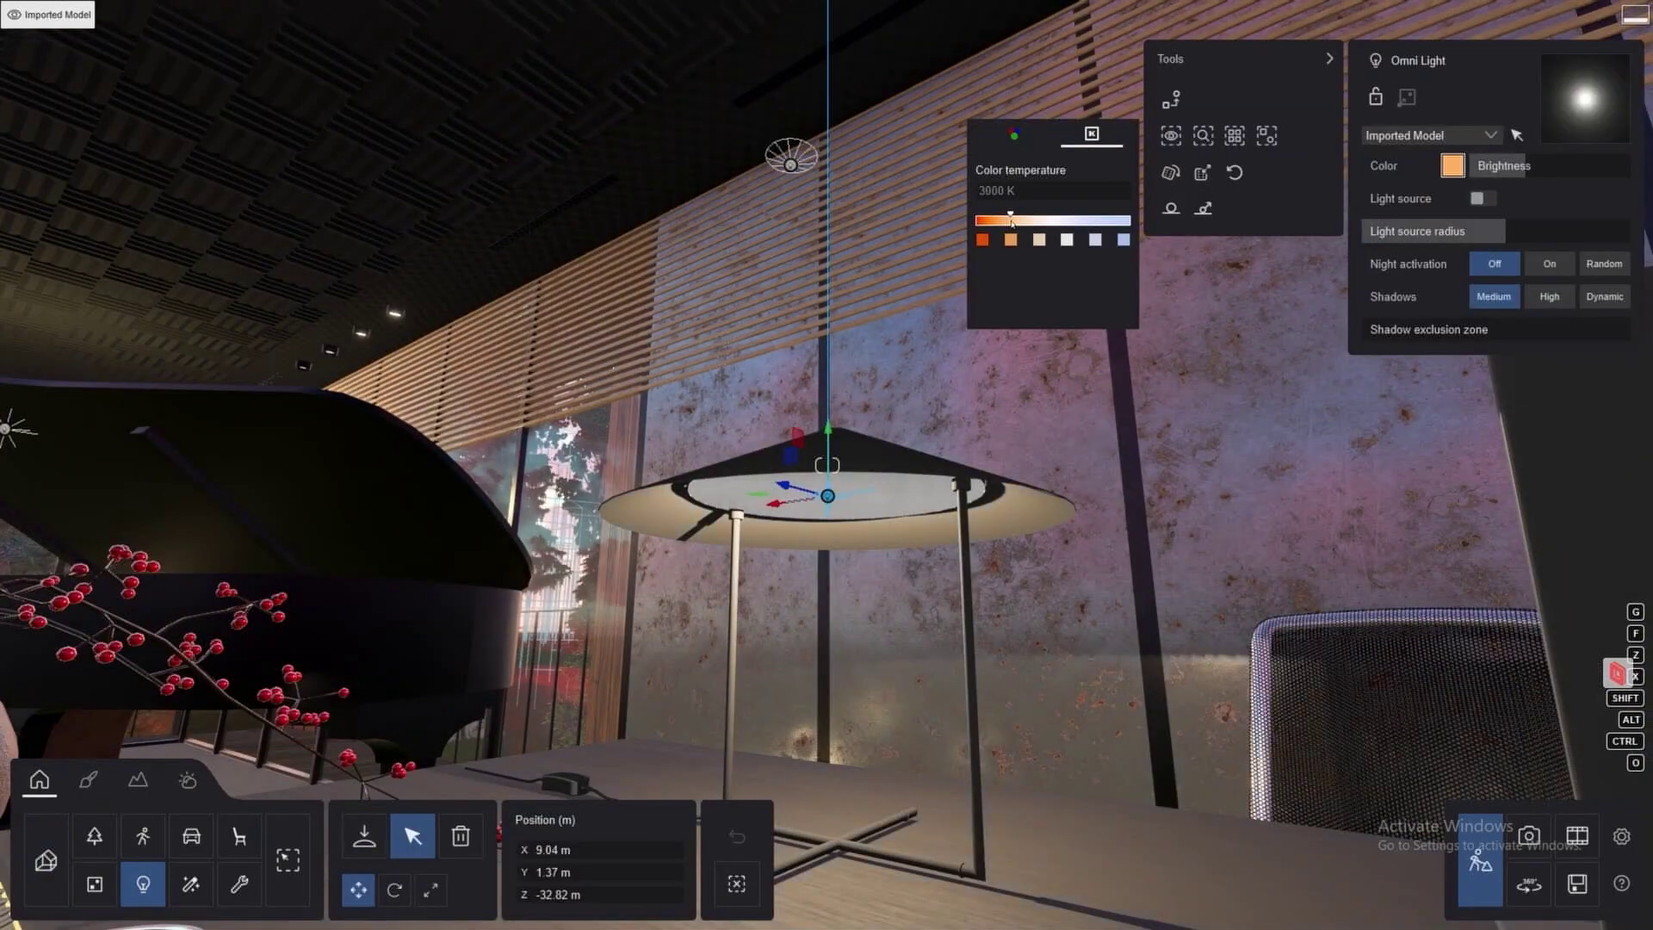
Start editing the floor lamp omni light's Brightness value field
left_click(1611, 165)
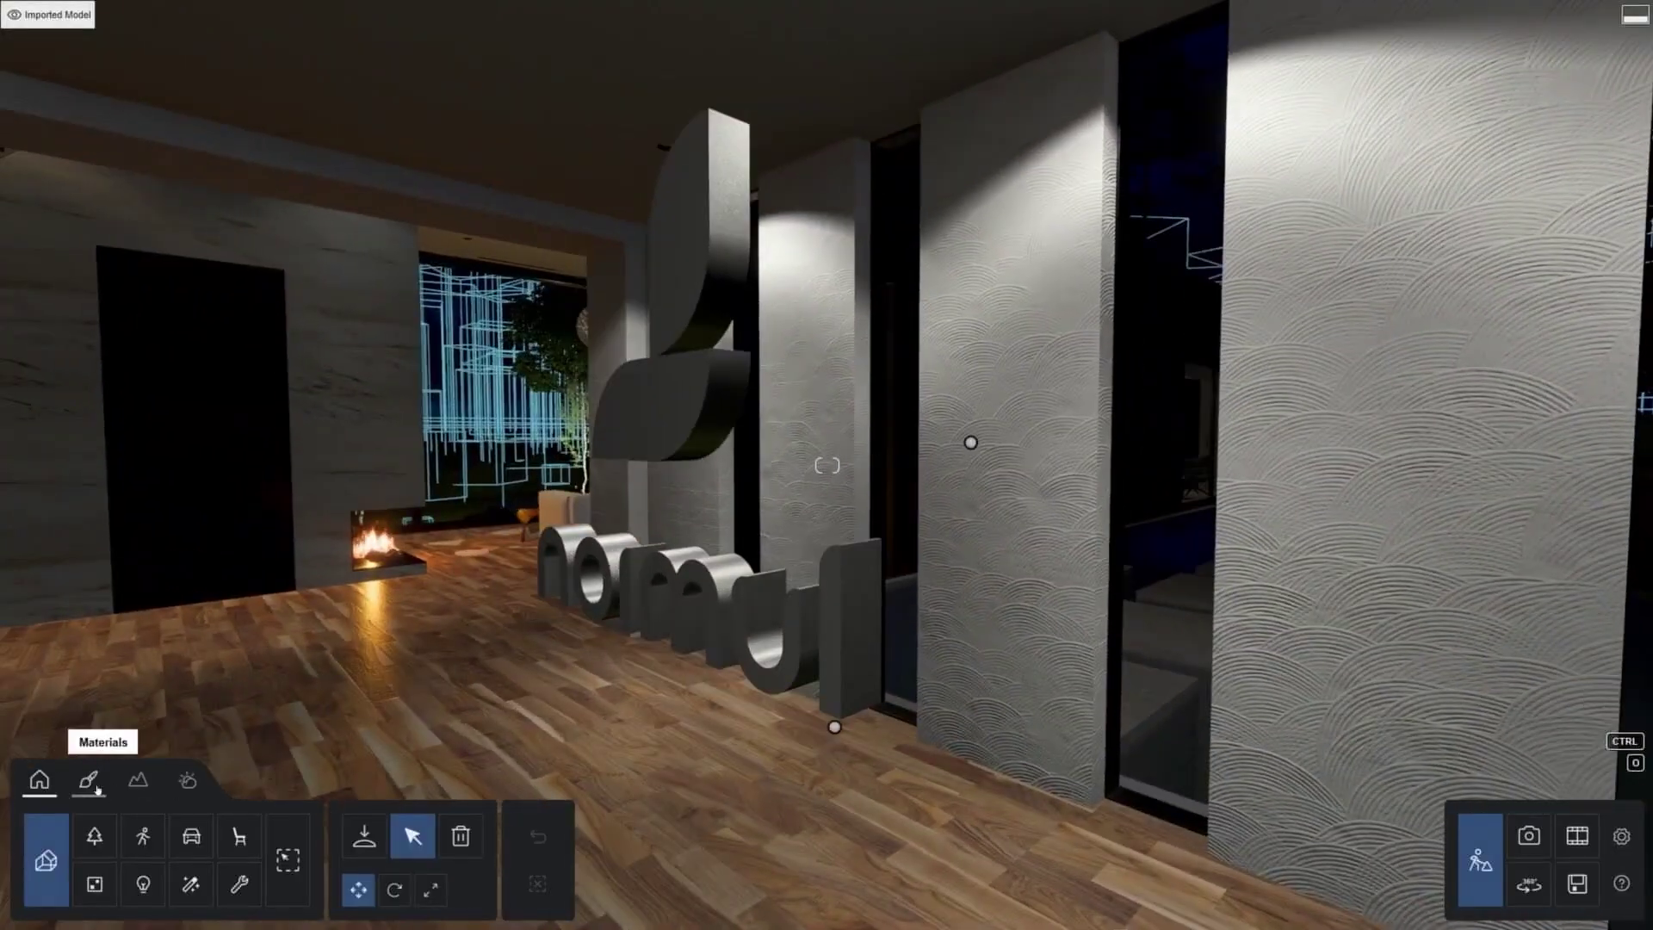
Edit and save the logo's Color M01 material, then select the Lumion logo model
left_click(88, 779)
left_click(654, 572)
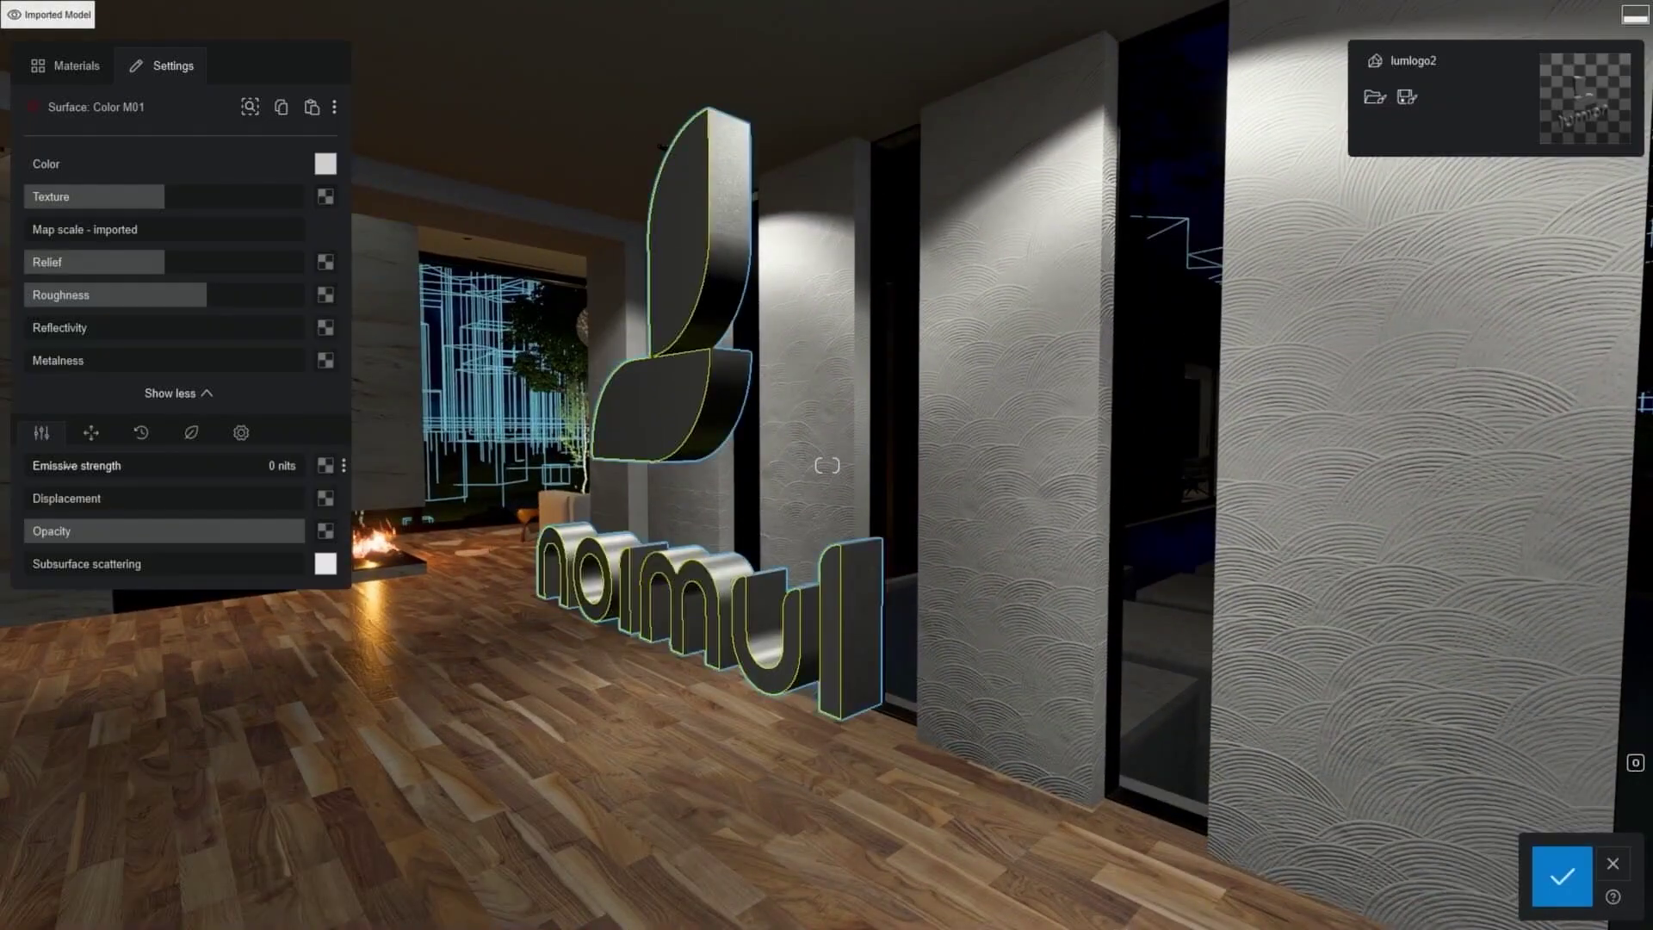
left_click(1560, 876)
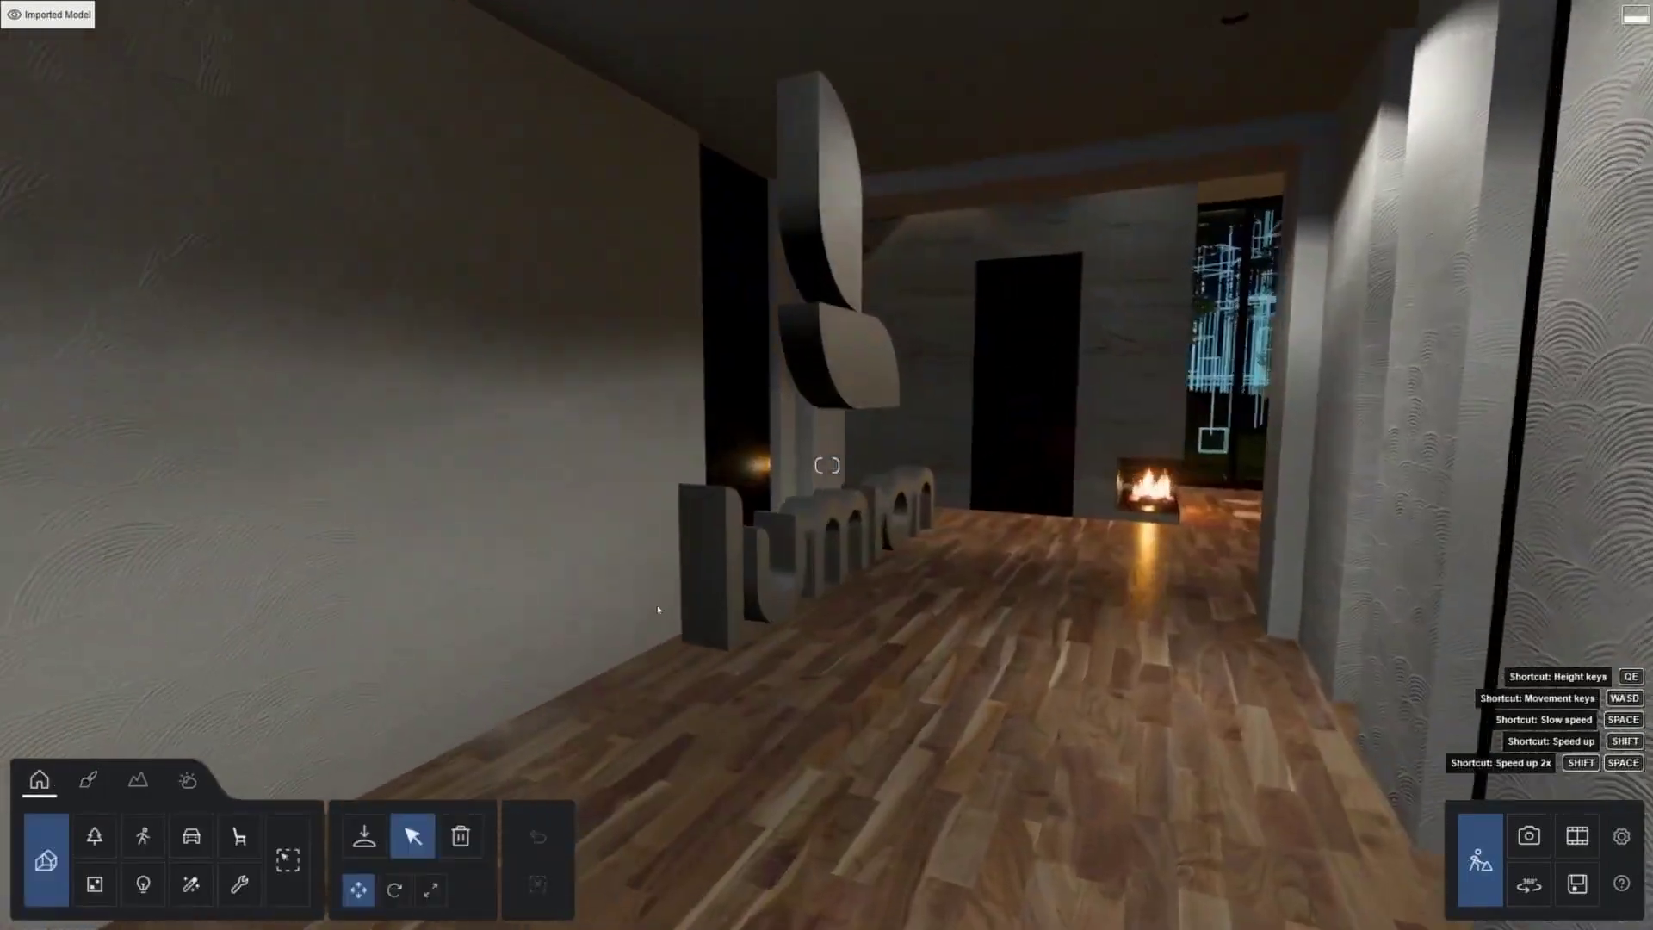
right_click_drag(1559, 876, 643, 661)
left_click(644, 660)
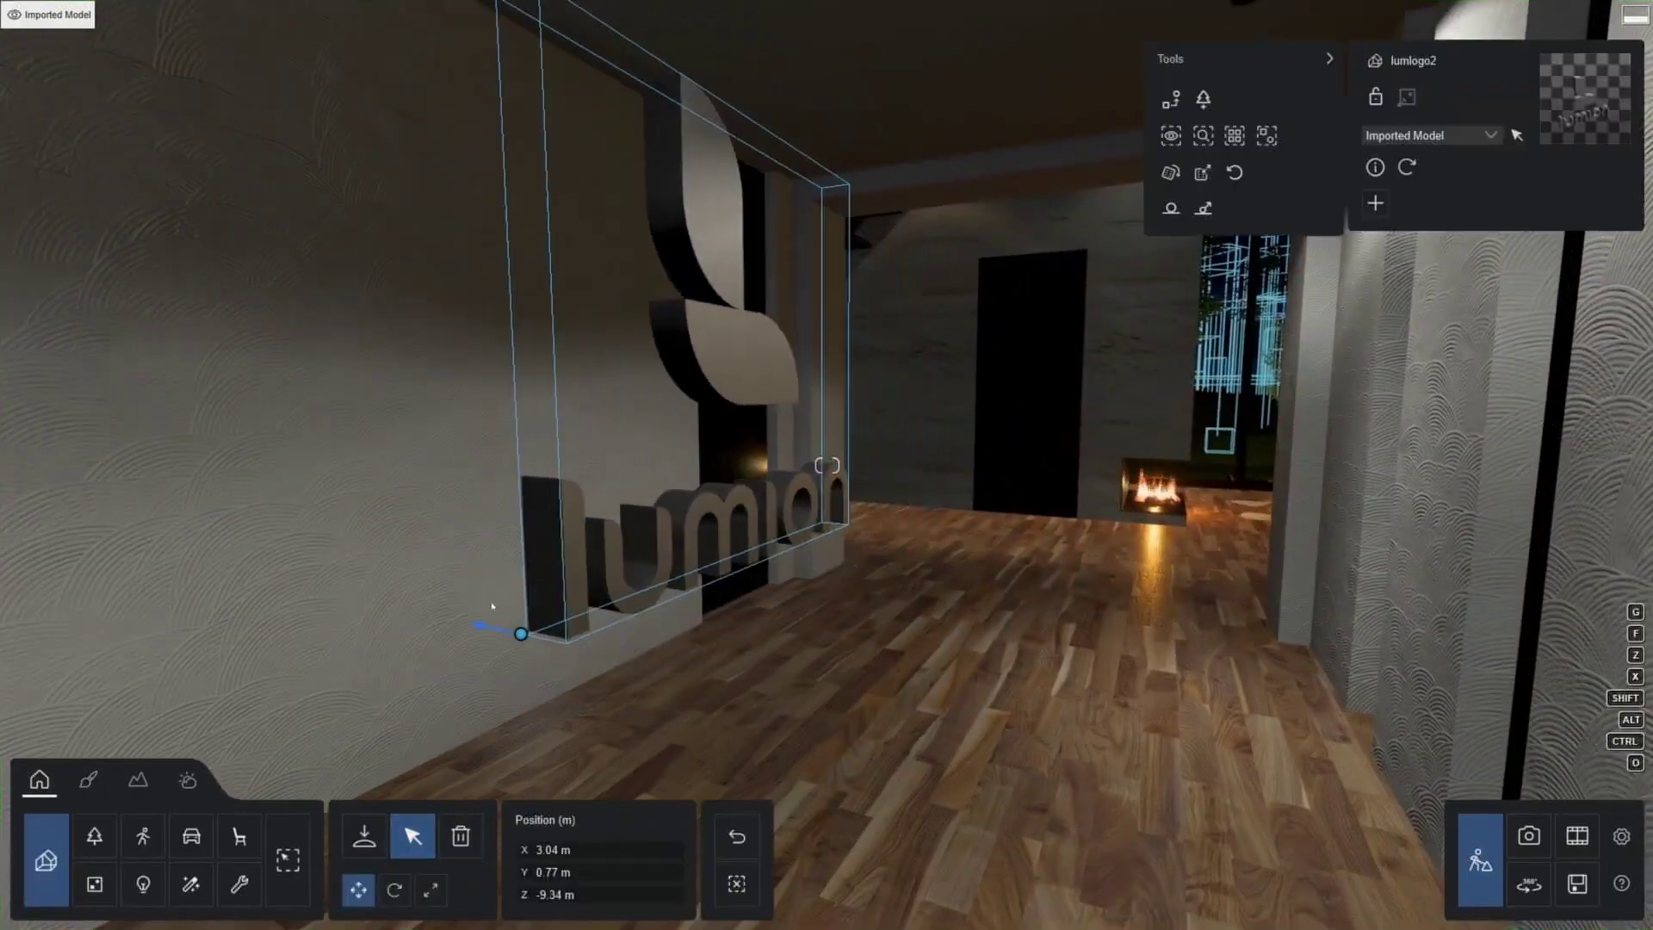